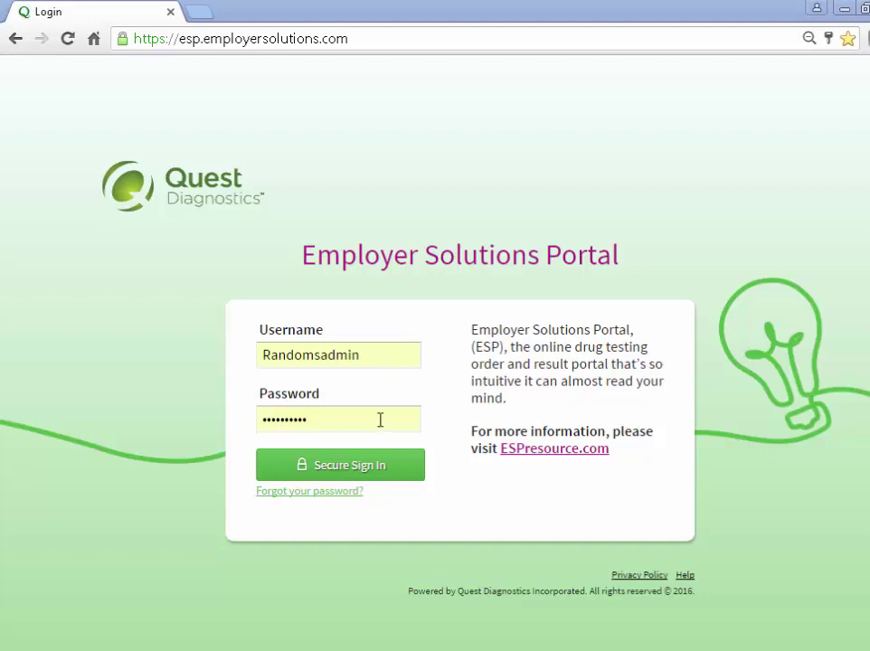
Sign in to the employer portal with the admin credentials
{"action": "left_click", "coordinate": [383, 471]}
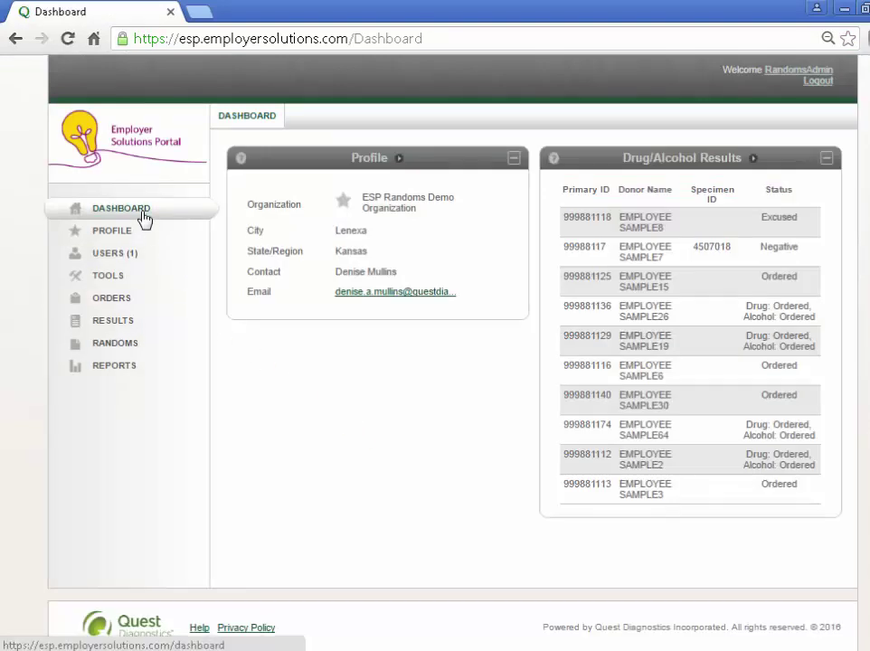
Show the random pool summary and expand the DOT pool's details (25% drug, 10% alcohol)
{"action": "left_click", "coordinate": [129, 350]}
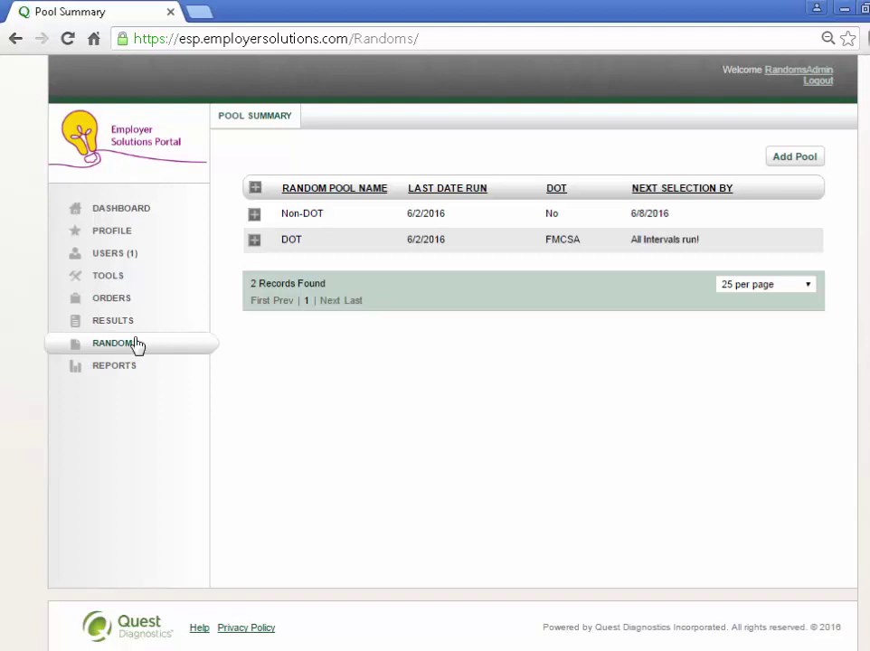
{"action": "left_click", "coordinate": [255, 240]}
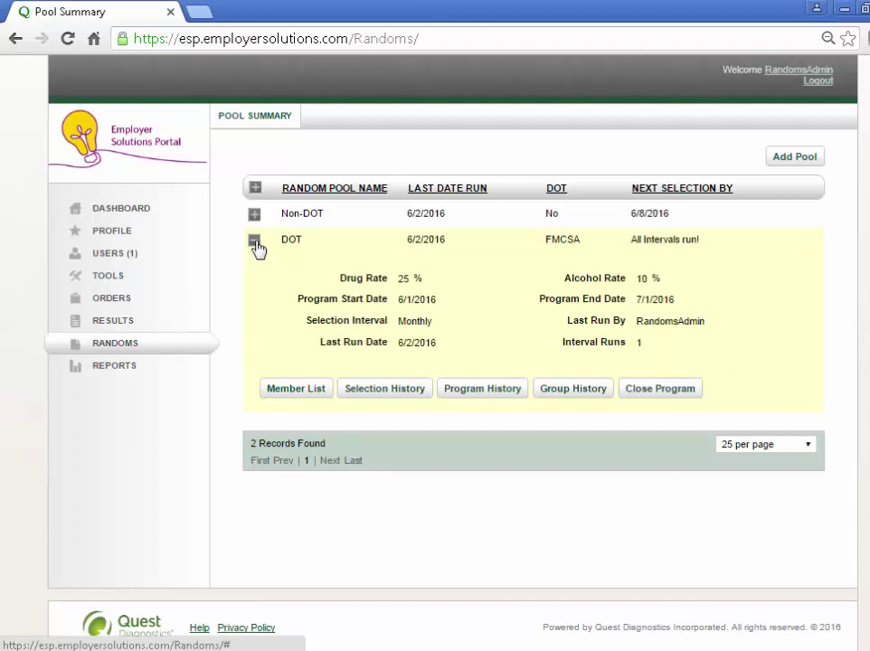
Open the DOT pool's selection history and view the 6/2/2016 interval's selected members
{"action": "left_click", "coordinate": [376, 394]}
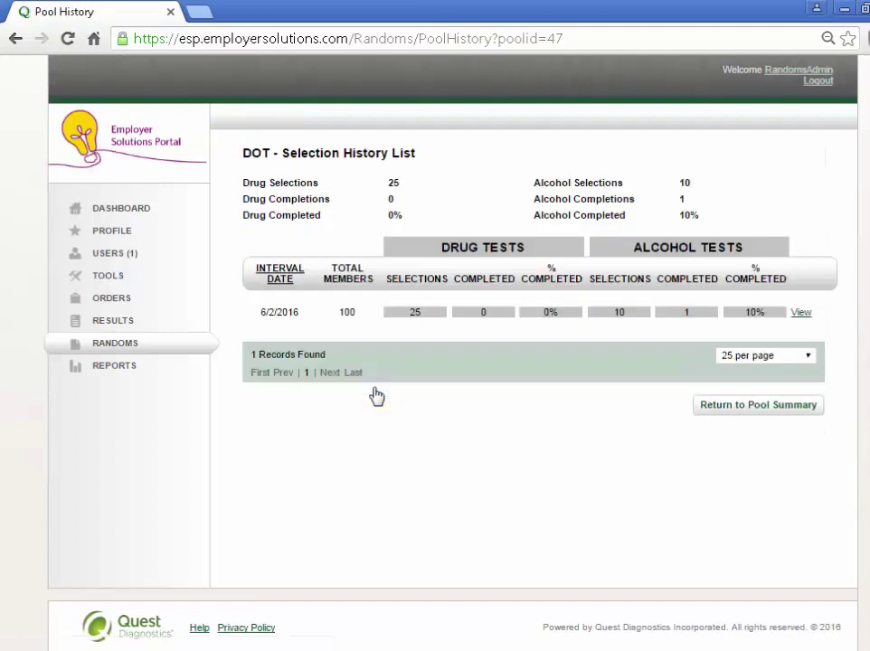
{"action": "left_click", "coordinate": [799, 314]}
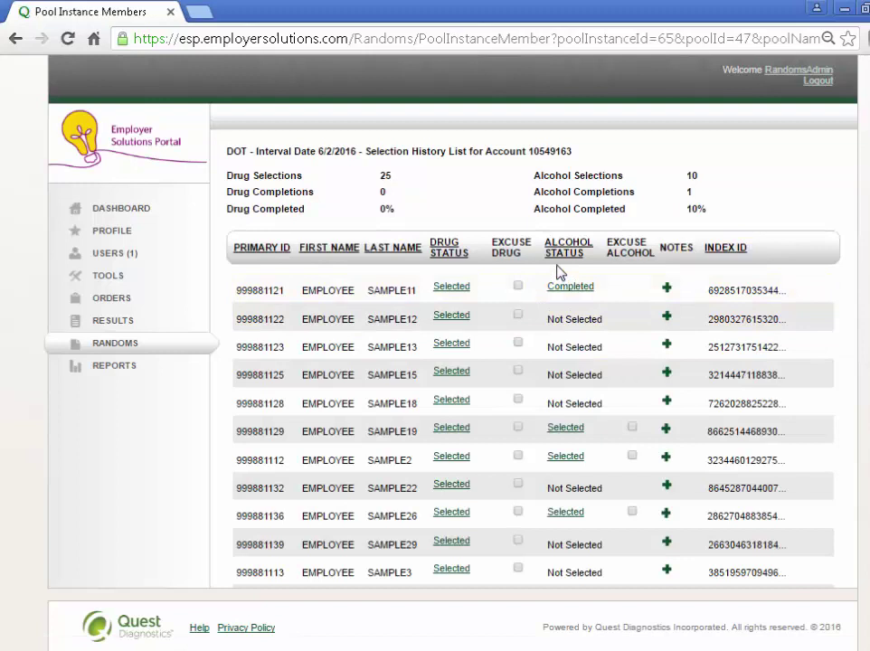
Open SAMPLE19's pending breath alcohol record and bring up its Enter Alcohol results form
{"action": "left_click", "coordinate": [567, 428]}
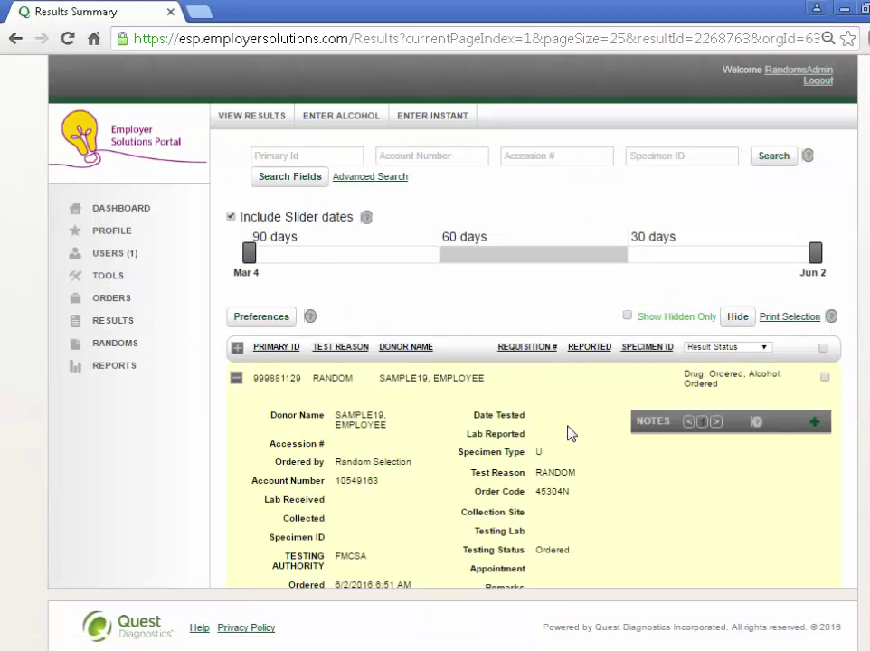
{"action": "scroll", "coordinate": [568, 432], "scroll_direction": "down", "scroll_amount": 4}
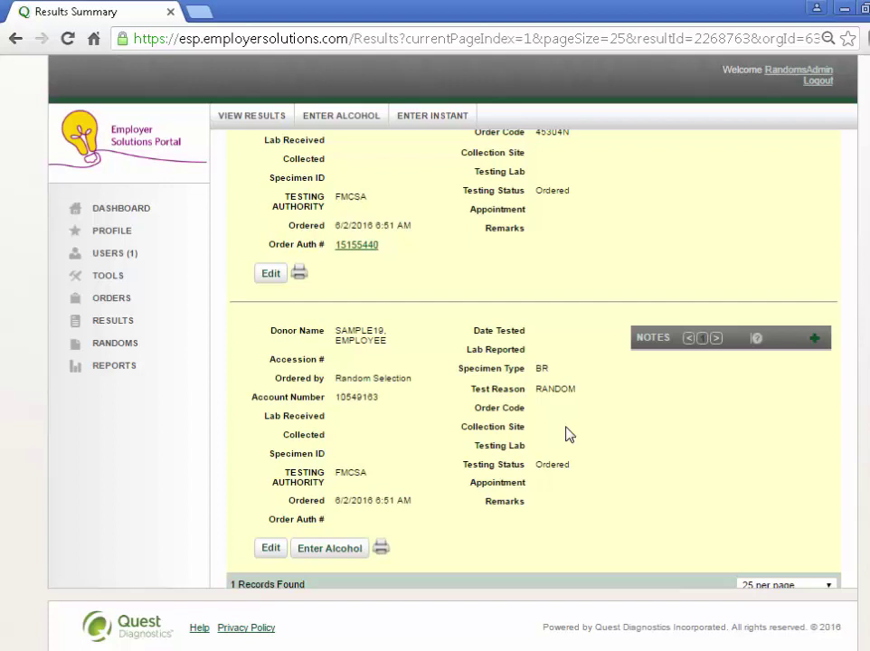
{"action": "scroll", "coordinate": [567, 433], "scroll_direction": "down", "scroll_amount": 1}
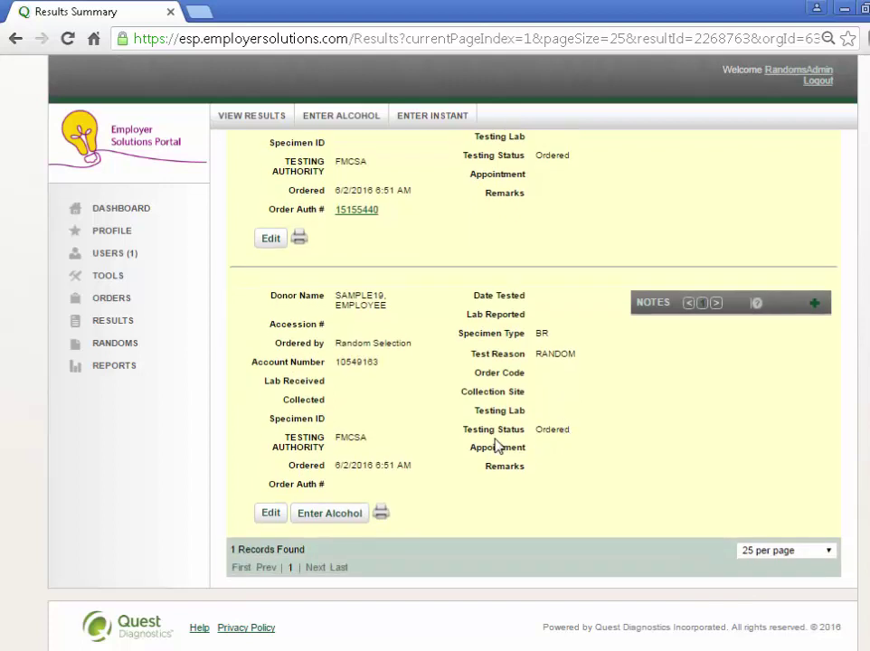
{"action": "left_click", "coordinate": [344, 515]}
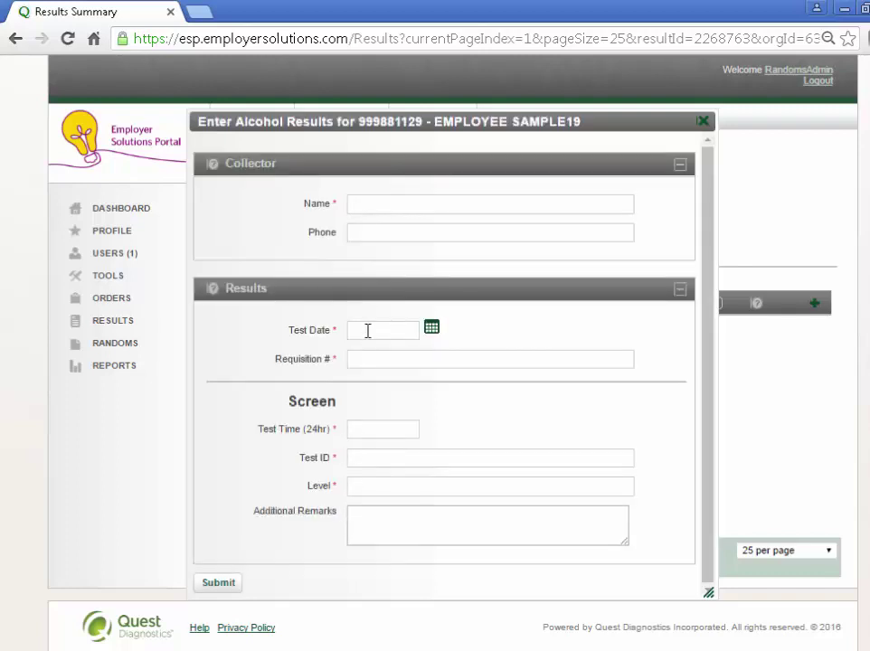
Fill in the collector's name and phone number on SAMPLE19's alcohol form
{"action": "left_click", "coordinate": [360, 206]}
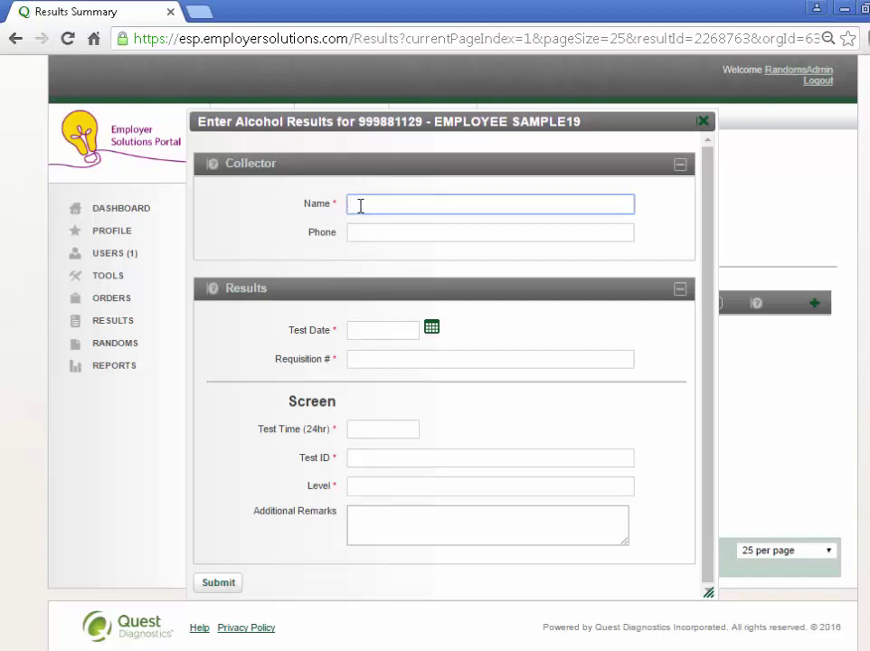
{"action": "type", "text": "Joe Collector"}
{"action": "key", "text": "Tab"}
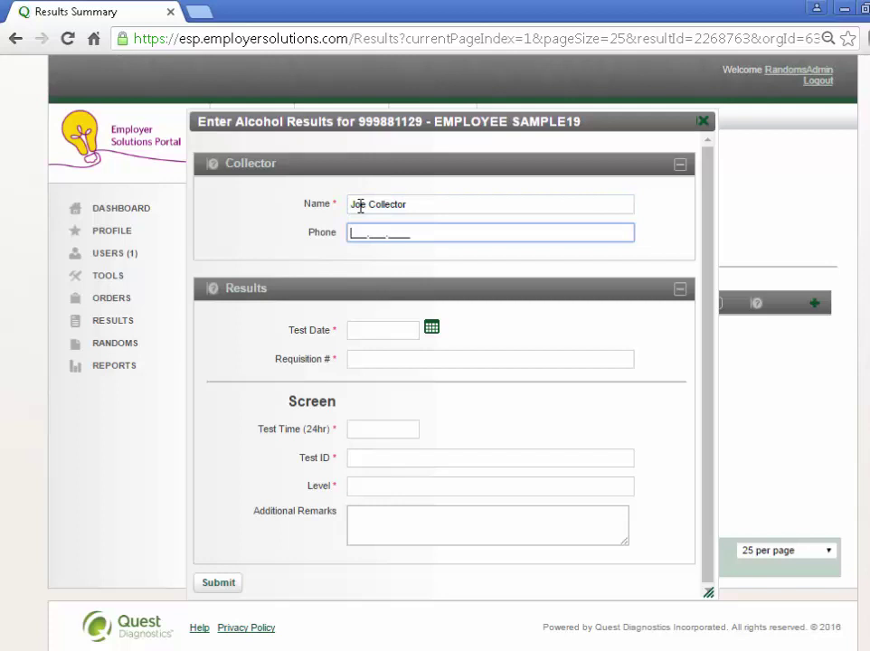
{"action": "type", "text": "8014"}
{"action": "type", "text": "44455555"}
{"action": "key", "text": "Tab"}
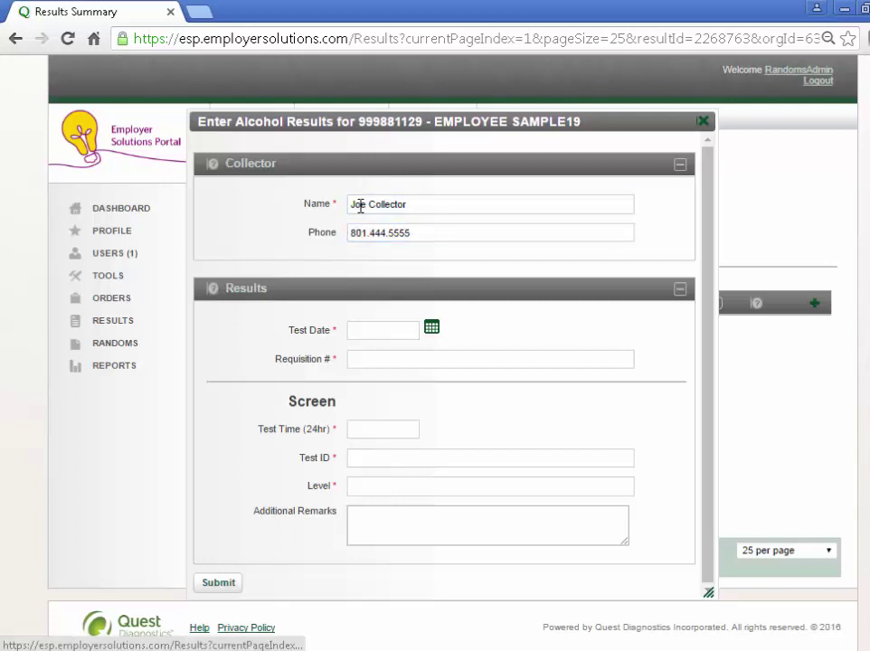
{"action": "key", "text": "Tab"}
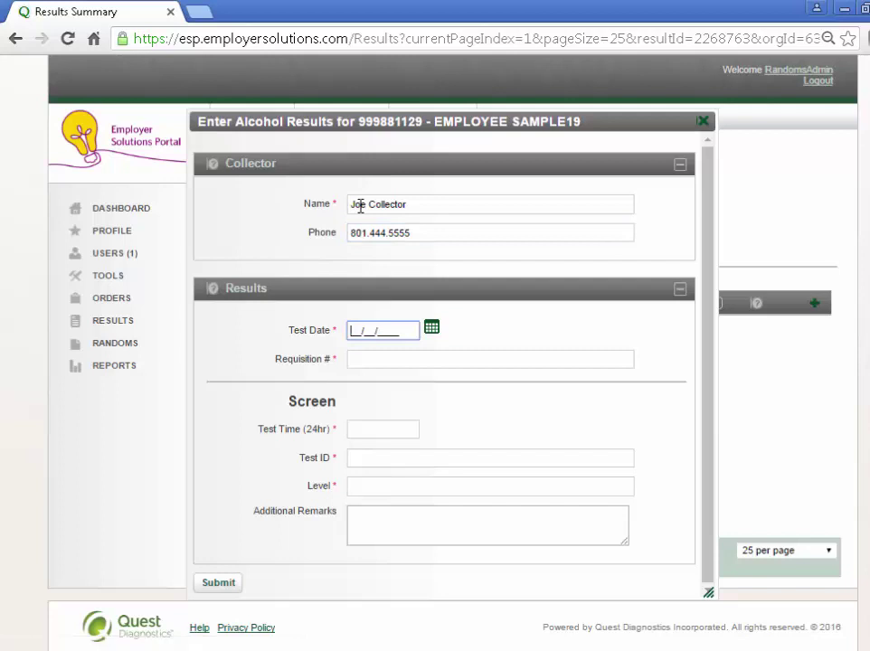
Set the test date to 06/02/2016 and enter the requisition number
{"action": "left_click", "coordinate": [431, 329]}
{"action": "left_click", "coordinate": [497, 387]}
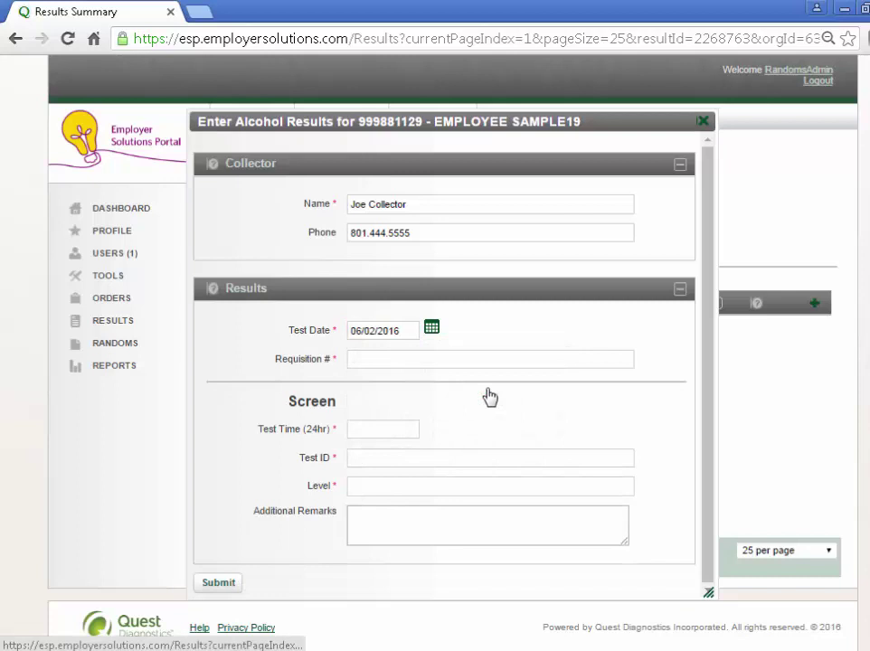
{"action": "left_click", "coordinate": [357, 362]}
{"action": "type", "text": "6"}
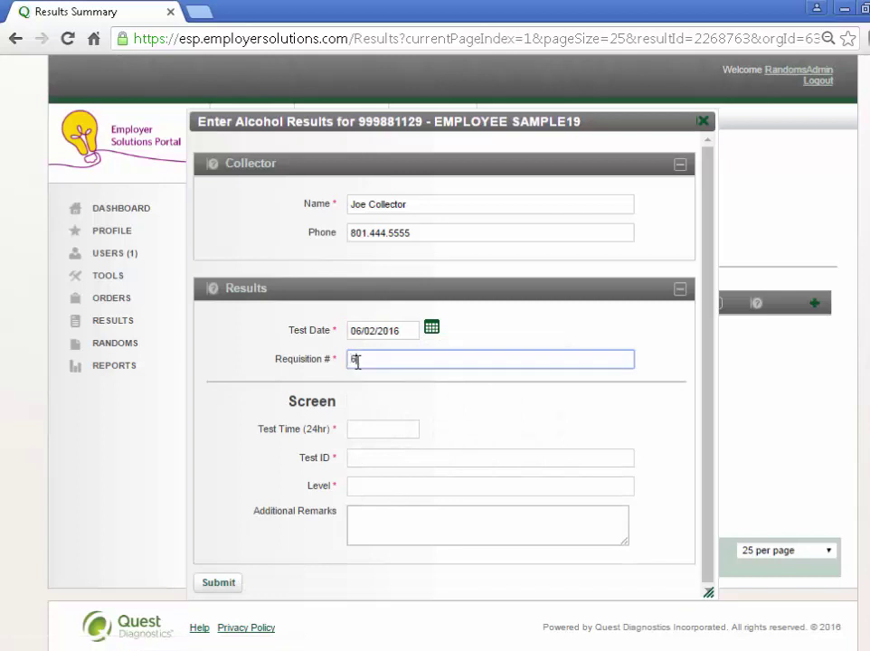
{"action": "type", "text": "547890"}
Enter test time 14:00, the test ID, and alcohol level 0.0
{"action": "left_click", "coordinate": [356, 429]}
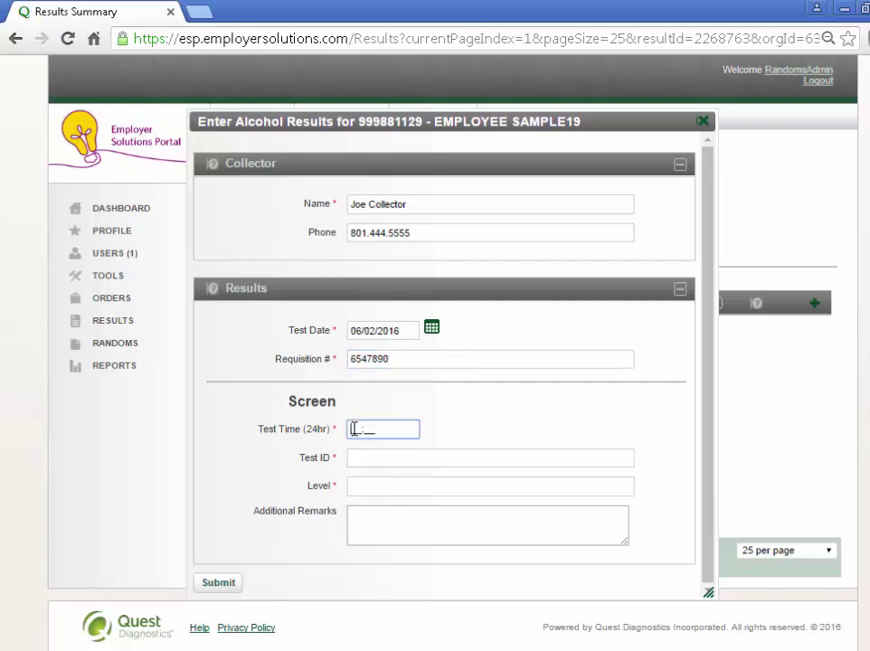
{"action": "type", "text": "1400"}
{"action": "left_click", "coordinate": [357, 458]}
{"action": "type", "text": "6"}
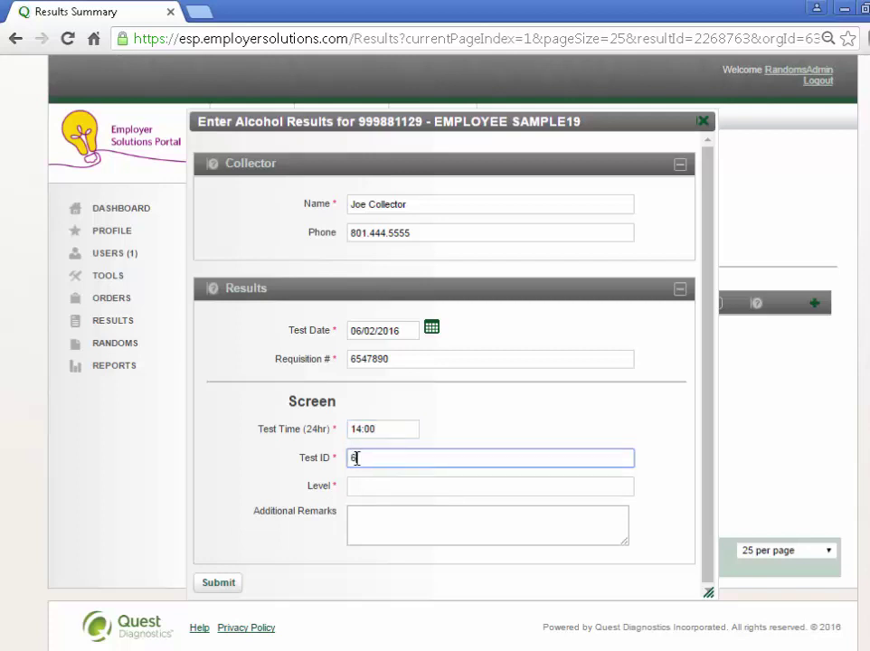
{"action": "type", "text": "548"}
{"action": "left_click", "coordinate": [354, 486]}
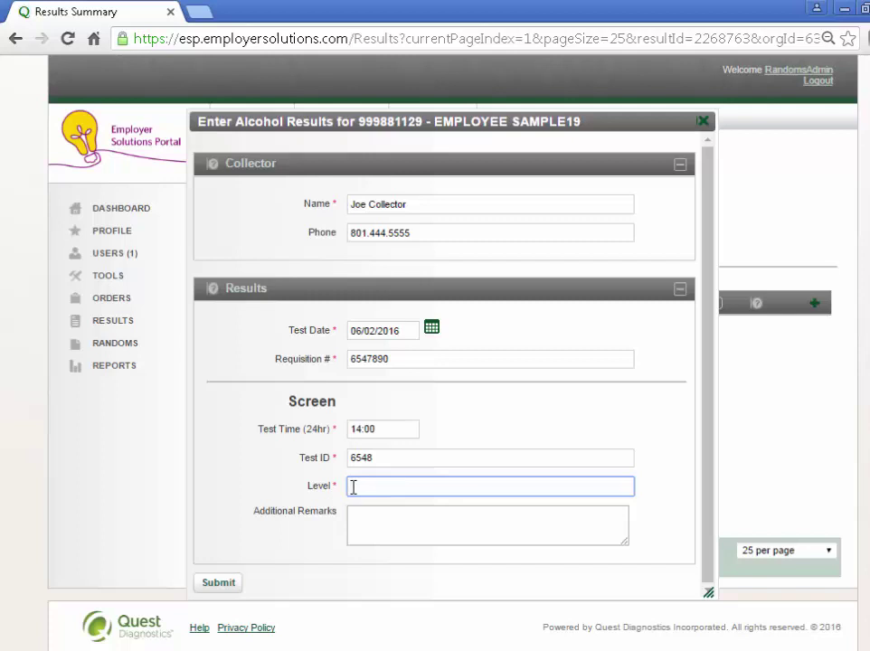
{"action": "type", "text": "0.0"}
{"action": "left_click", "coordinate": [357, 515]}
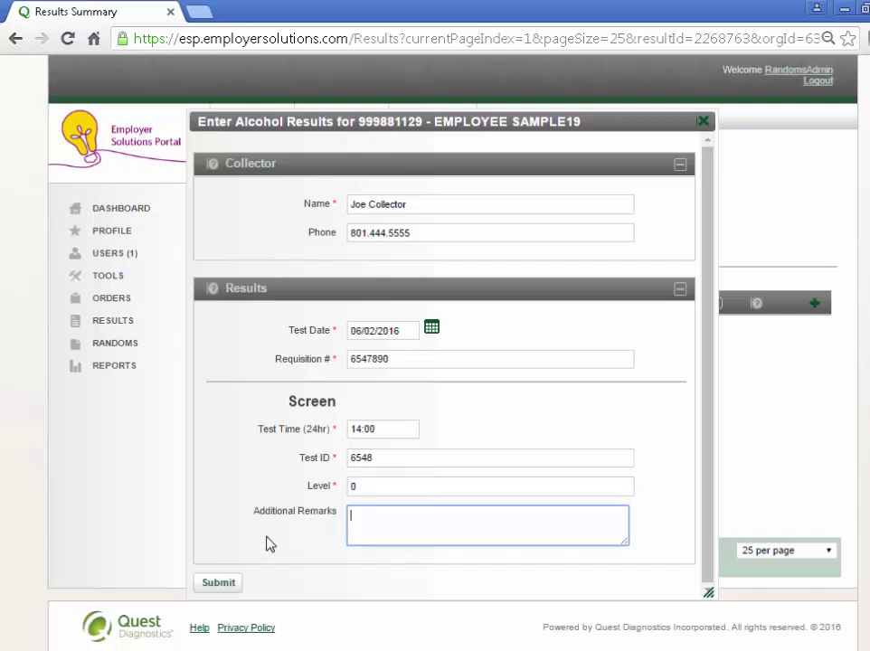
Submit the alcohol result and confirm the DOT pool's 6/2/2016 list shows 2 of 10 completed
{"action": "left_click", "coordinate": [228, 586]}
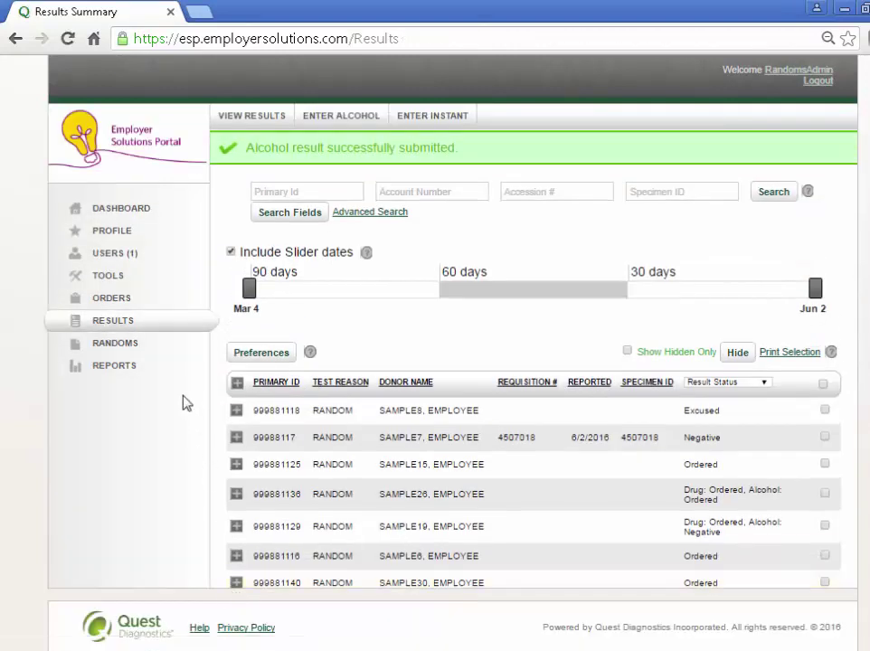
{"action": "left_click", "coordinate": [118, 343]}
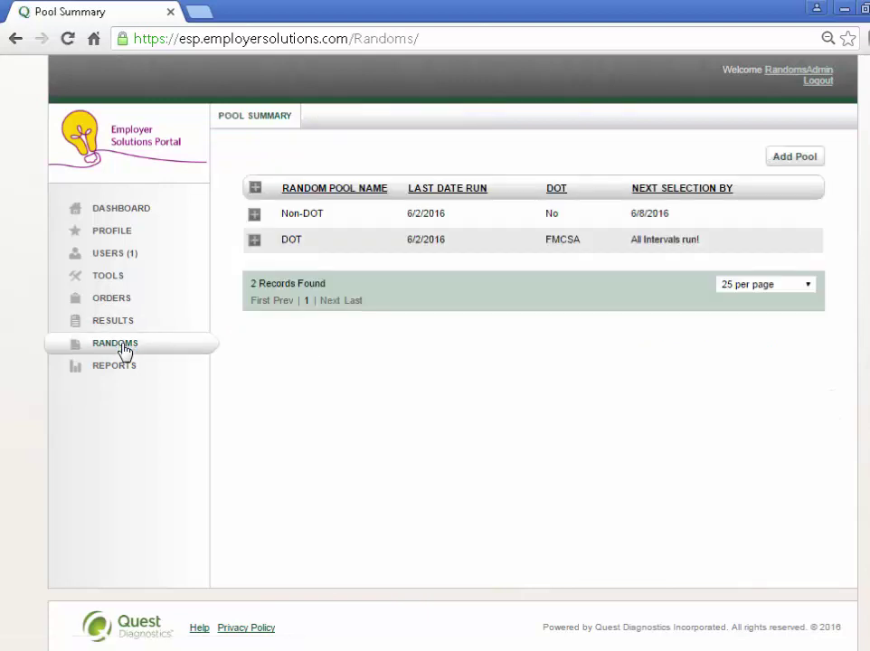
{"action": "left_click", "coordinate": [255, 242]}
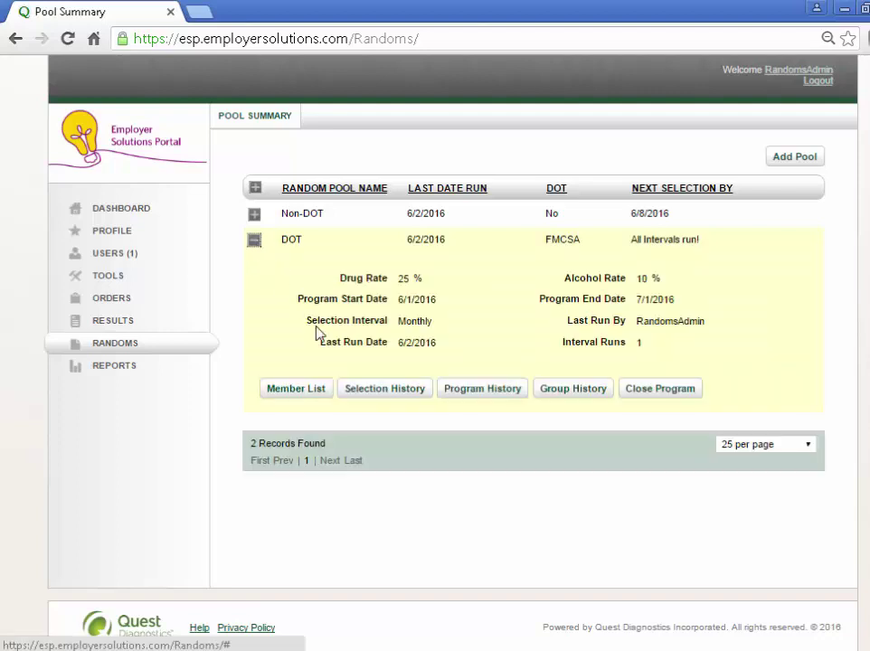
{"action": "left_click", "coordinate": [353, 391]}
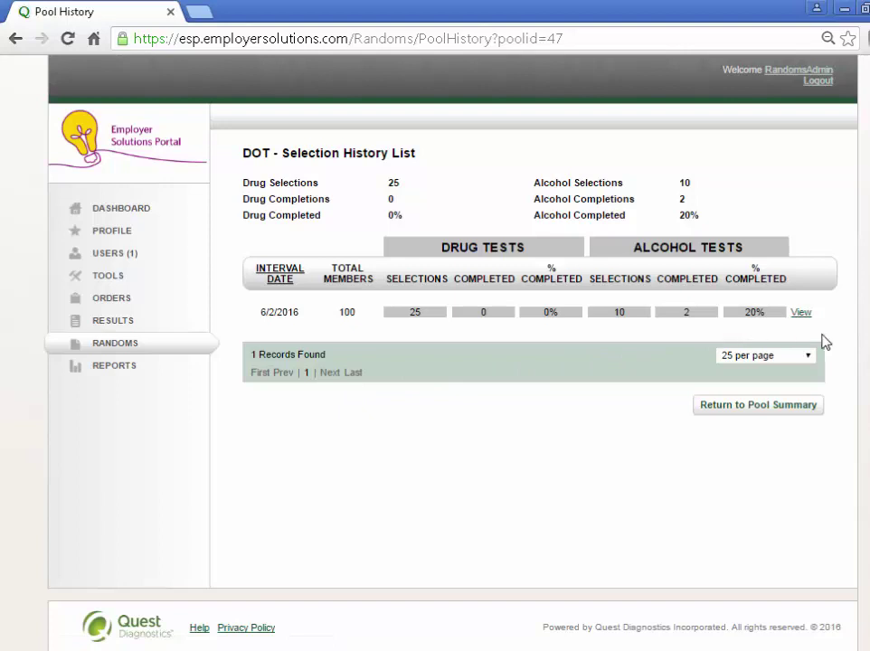
{"action": "left_click", "coordinate": [801, 313]}
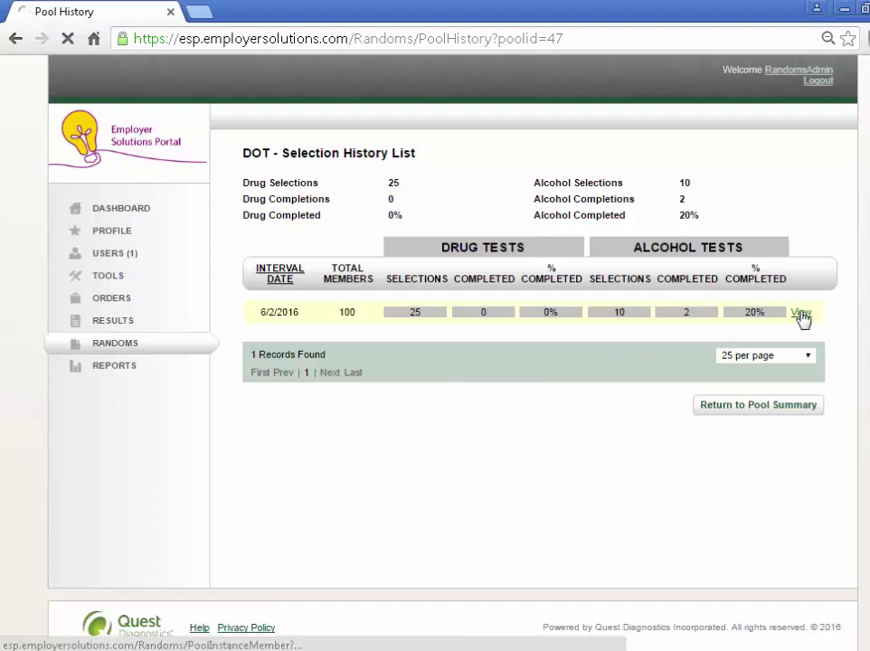